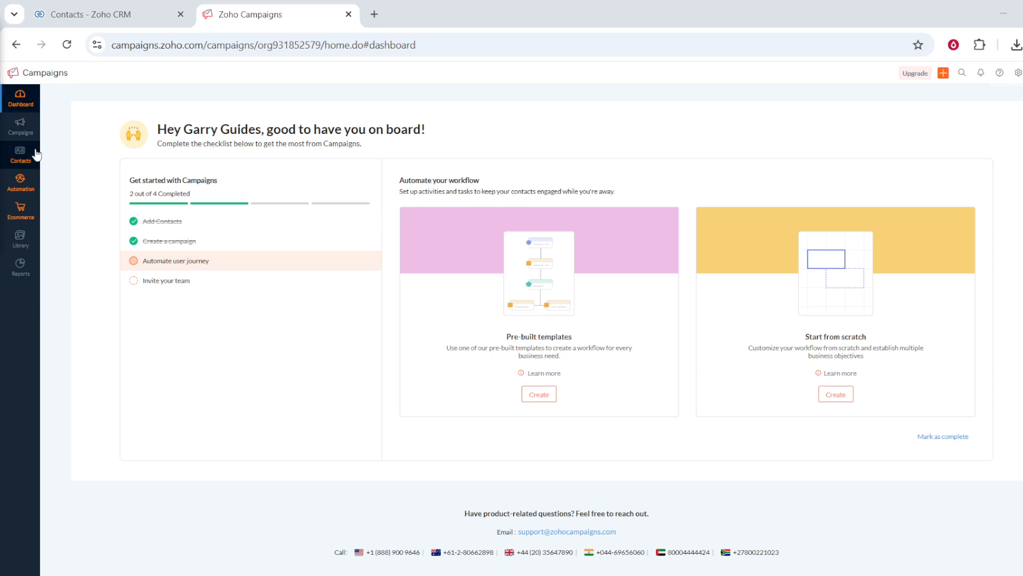
# - Open the list of all contacts
pyautogui.moveTo(16, 153)
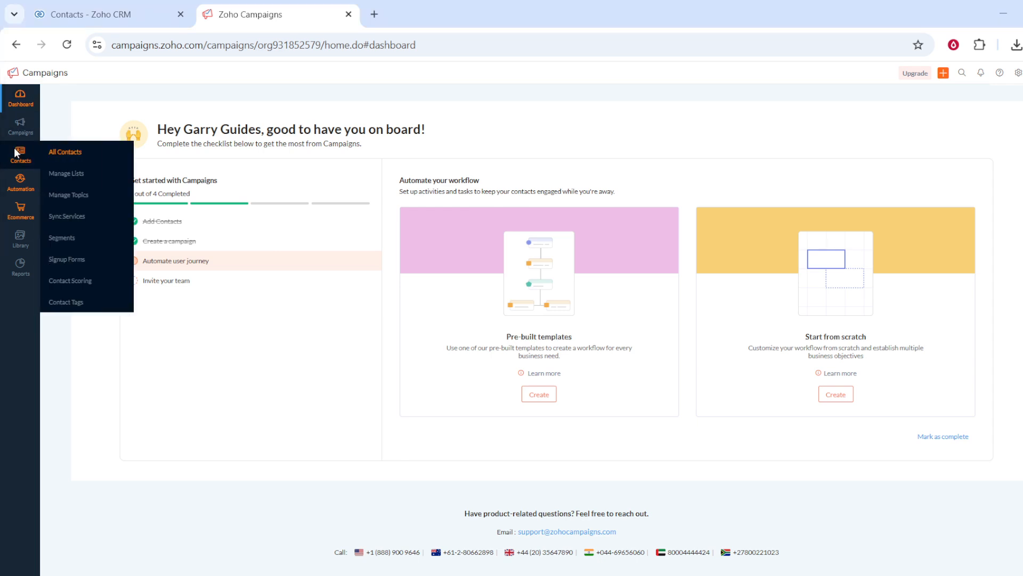
pyautogui.click(64, 152)
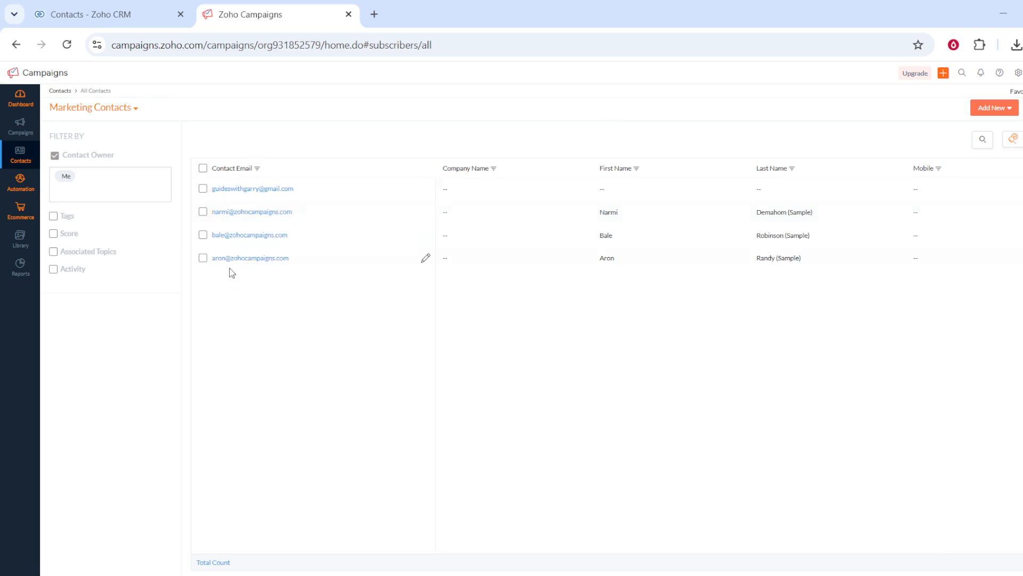
pyautogui.click(203, 189)
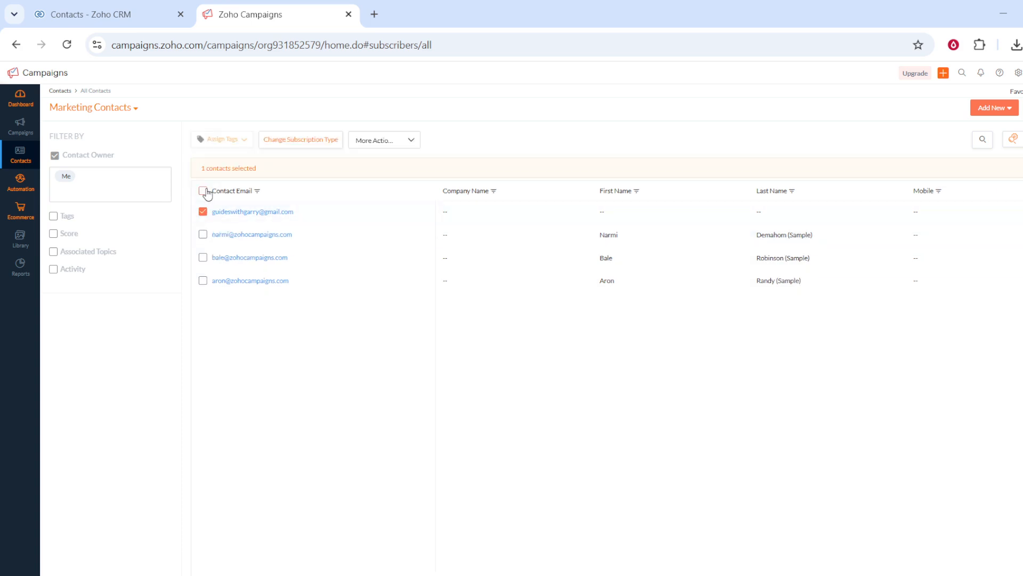
pyautogui.click(203, 212)
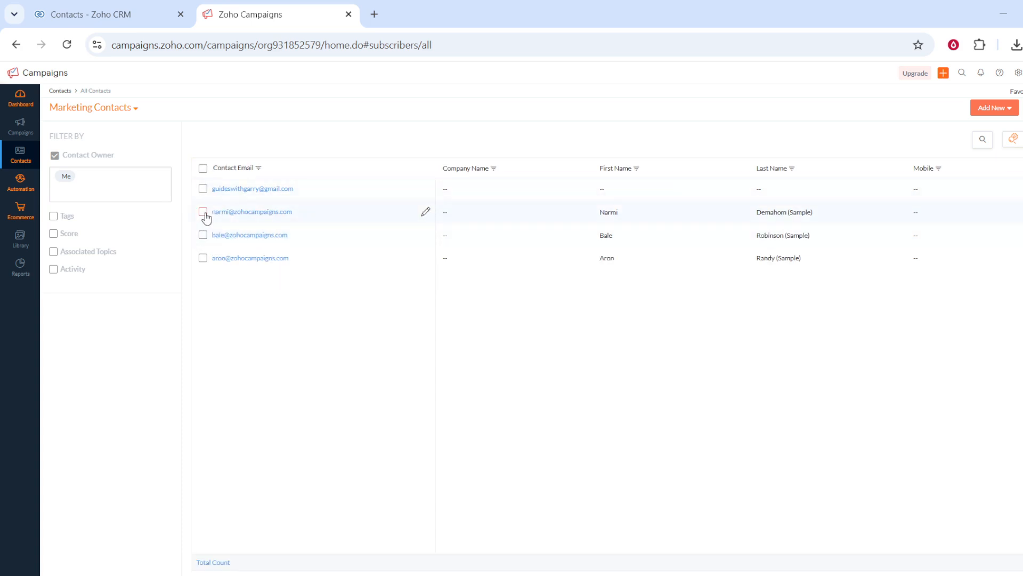
pyautogui.click(203, 212)
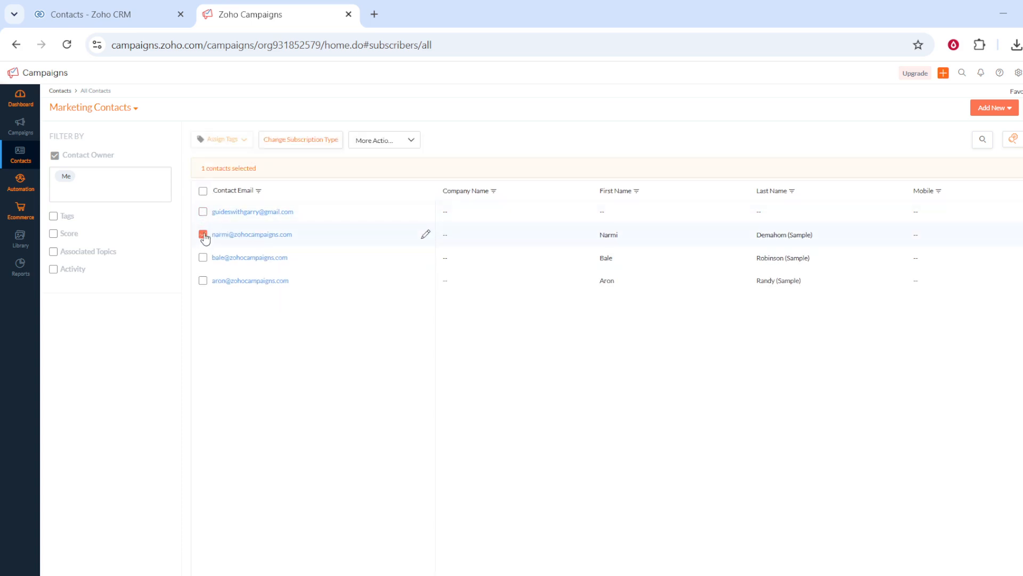
pyautogui.click(203, 234)
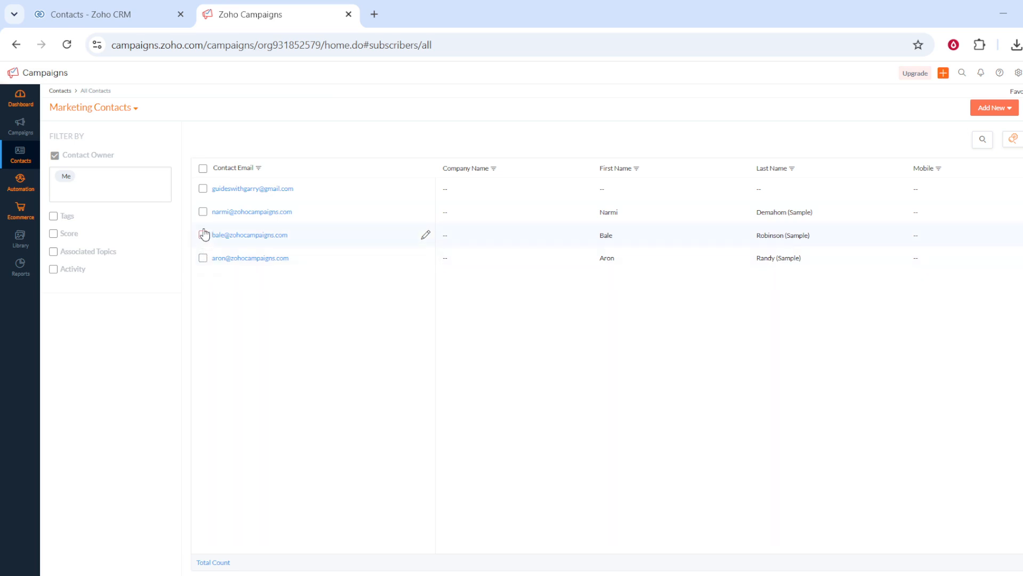
# - Select every contact except the first one in the list and delete the selected sample contacts
pyautogui.click(203, 168)
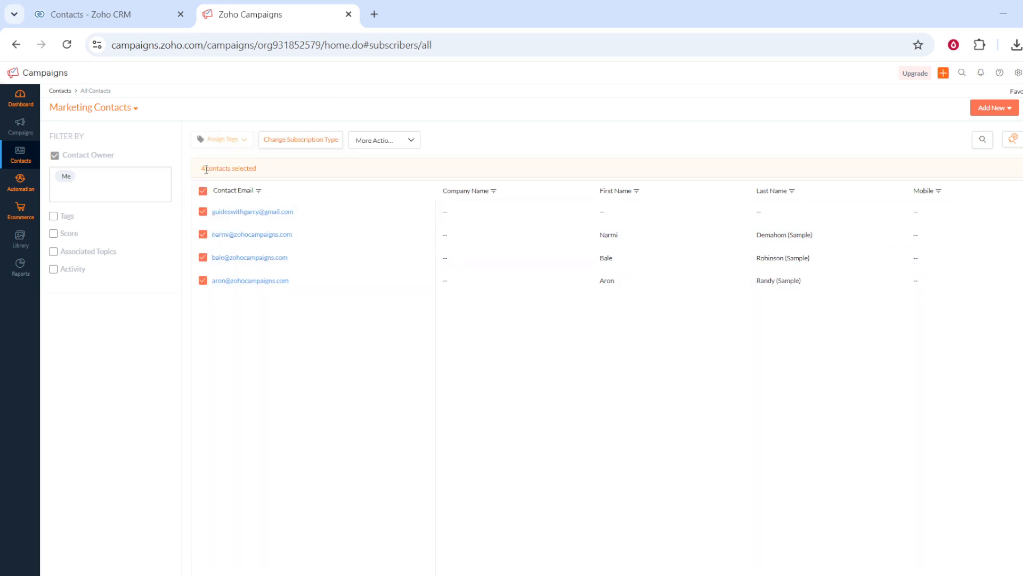
pyautogui.click(203, 213)
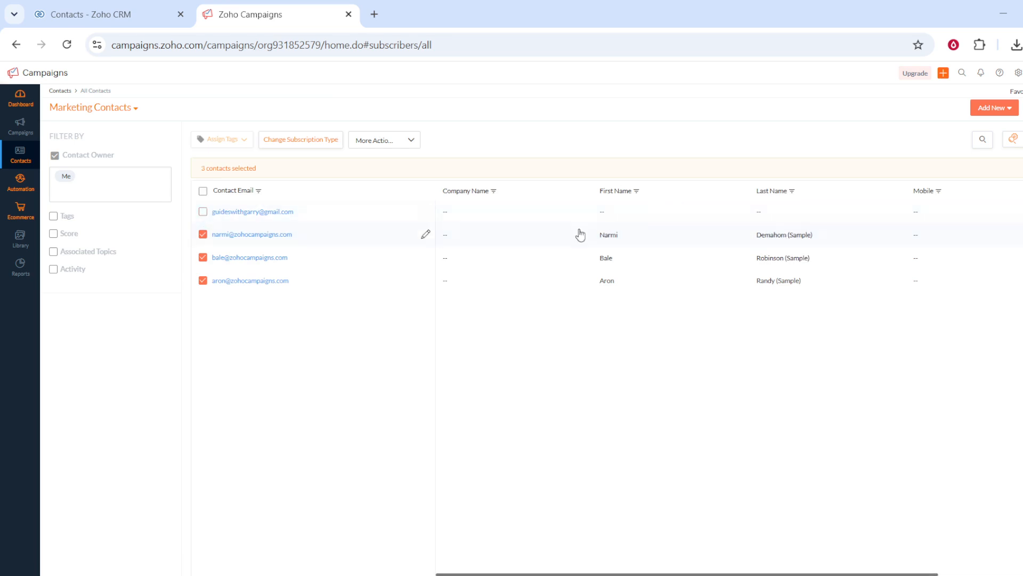
pyautogui.click(405, 145)
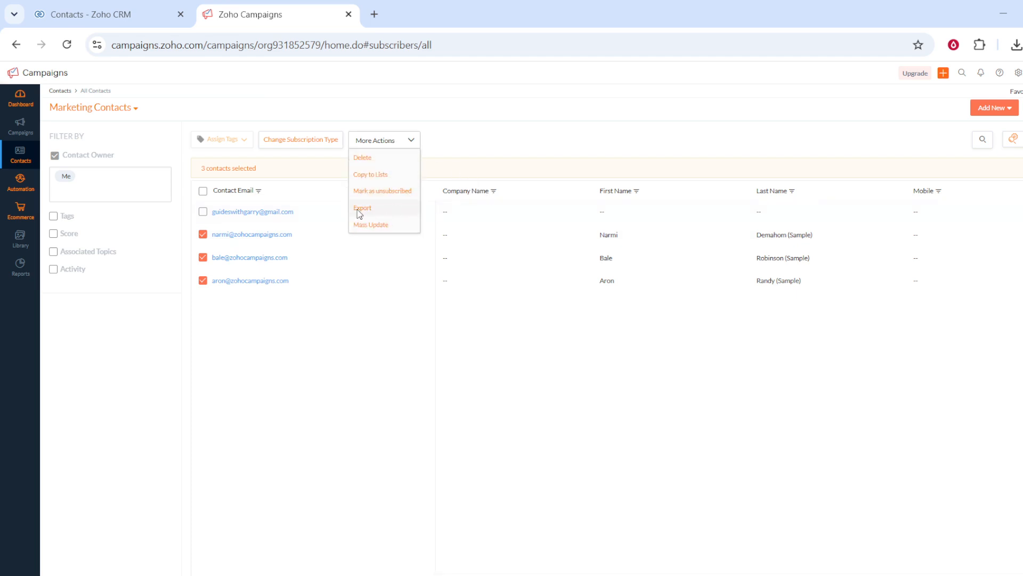
pyautogui.click(378, 158)
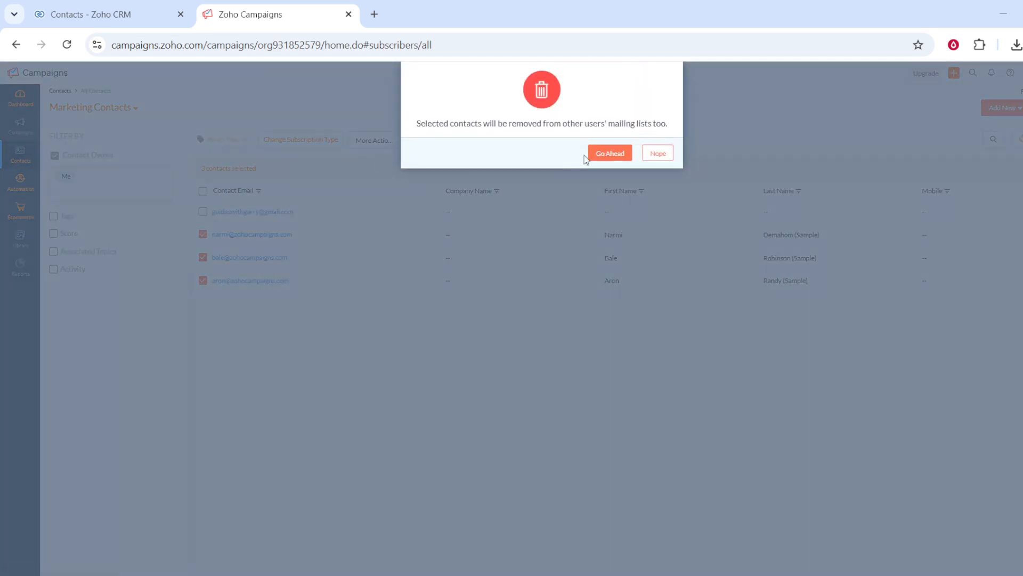
pyautogui.click(620, 159)
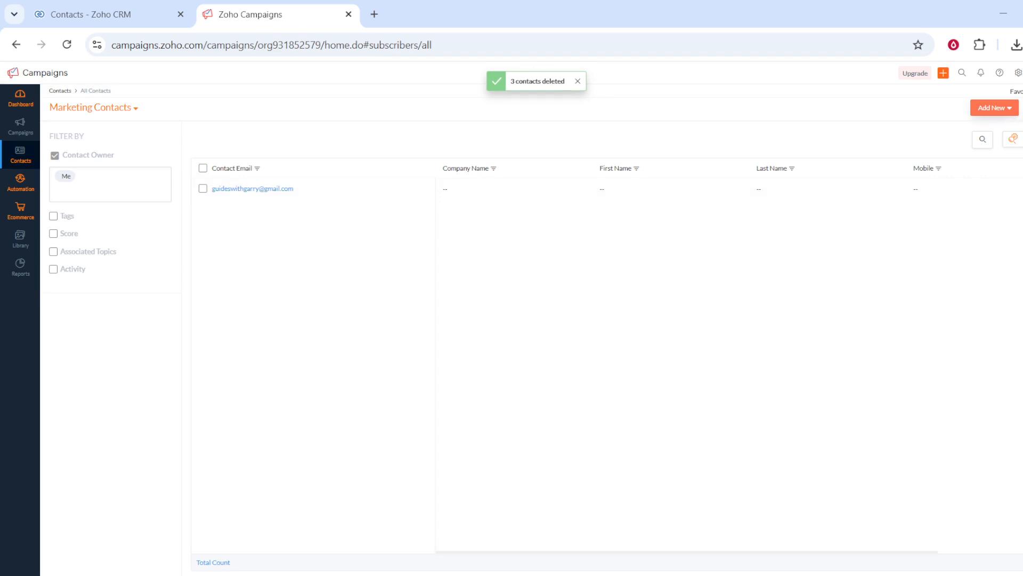
# - Start a contact import and upload contacts_import_template.xlsx from the computer's Downloads folder
pyautogui.click(1015, 113)
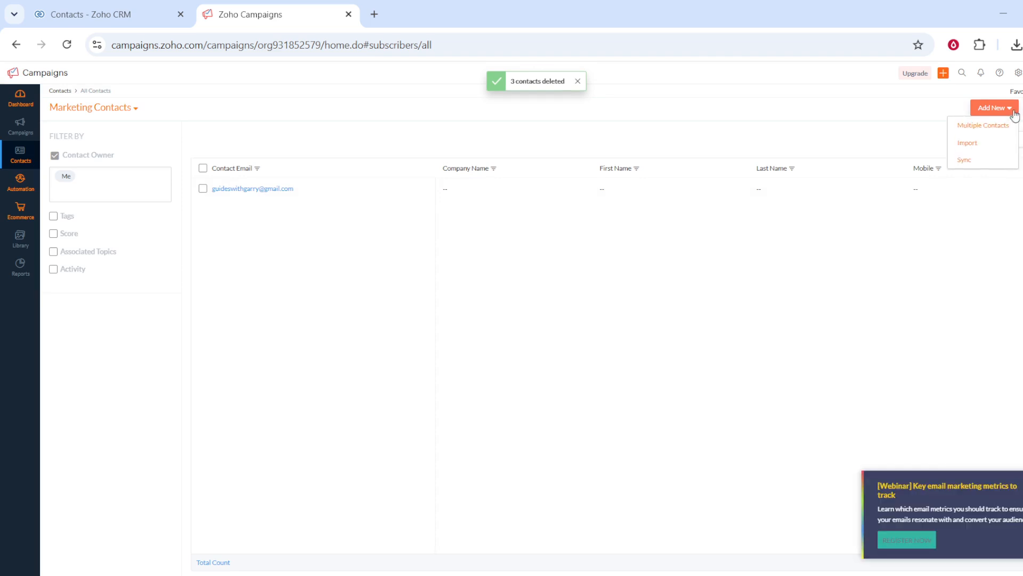
pyautogui.click(965, 149)
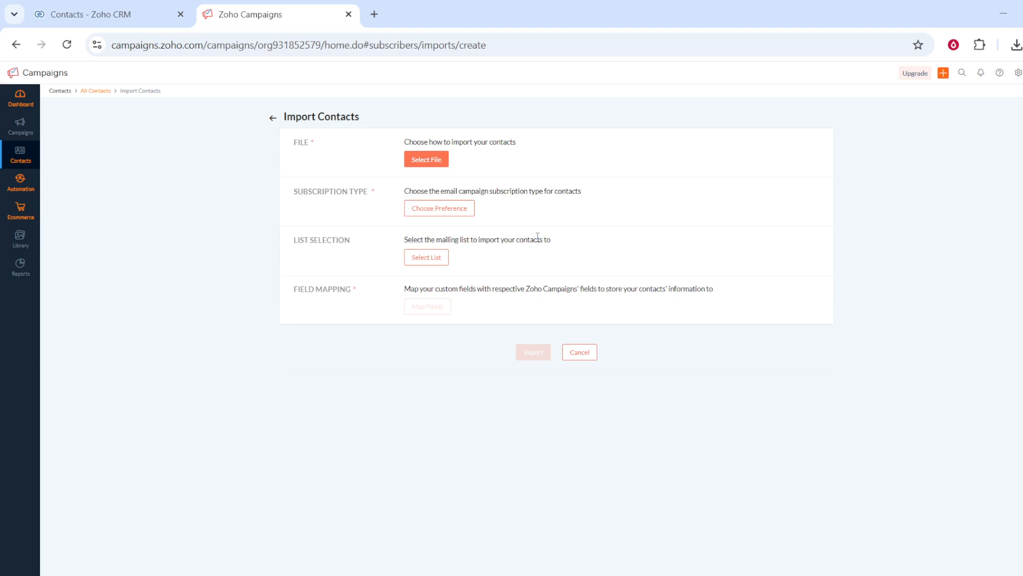
pyautogui.click(429, 161)
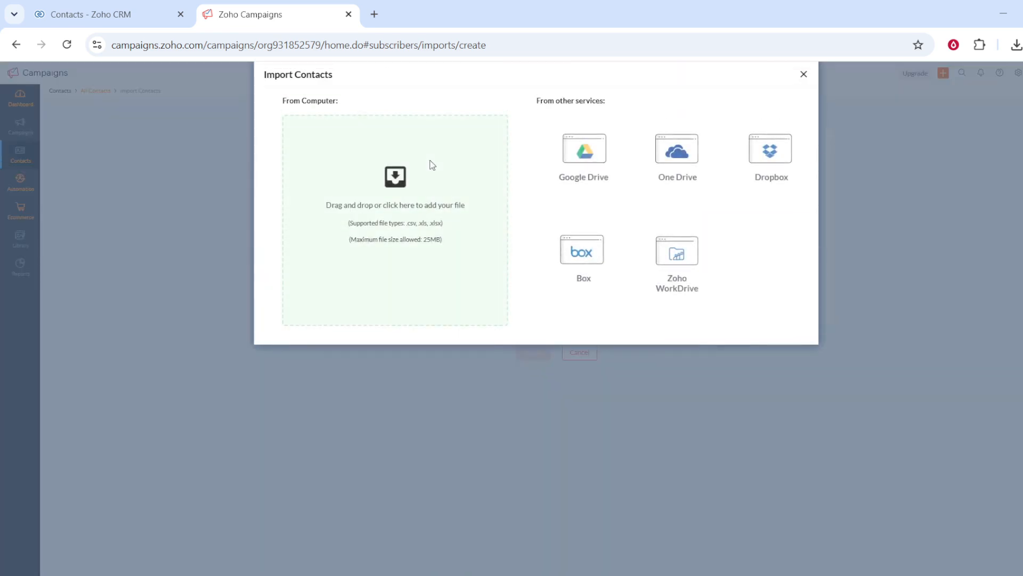
pyautogui.click(388, 225)
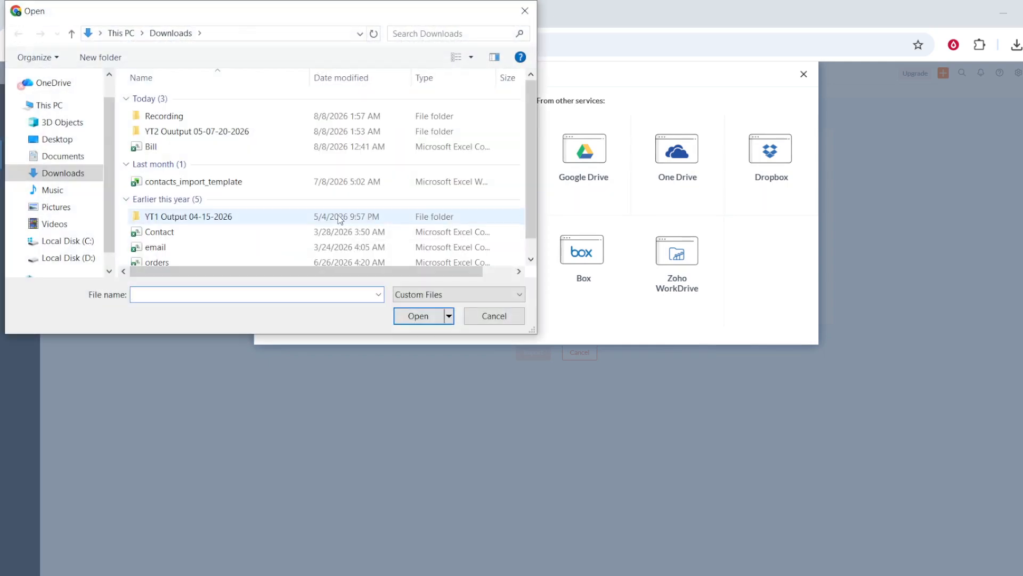
pyautogui.click(183, 182)
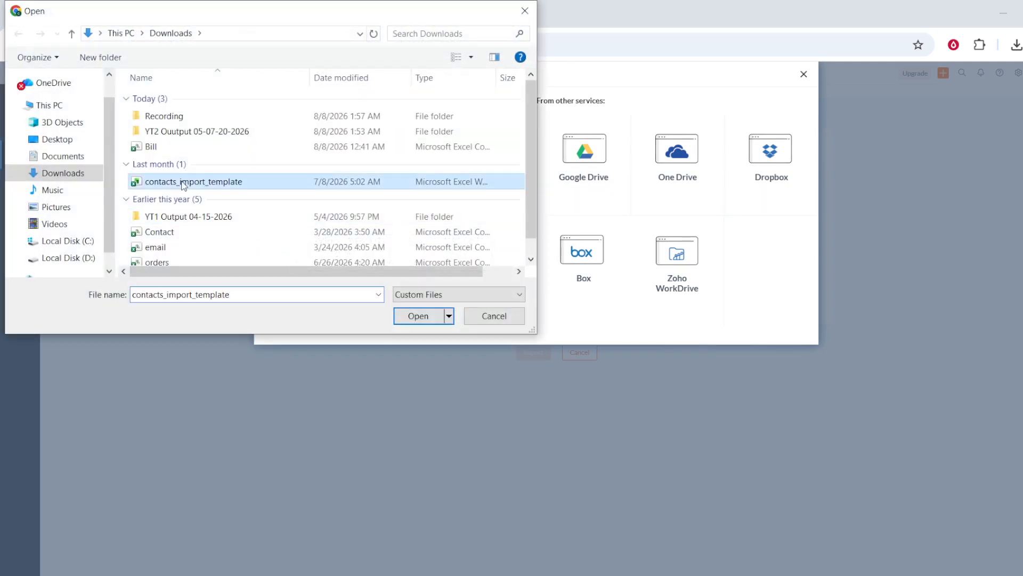
pyautogui.click(409, 317)
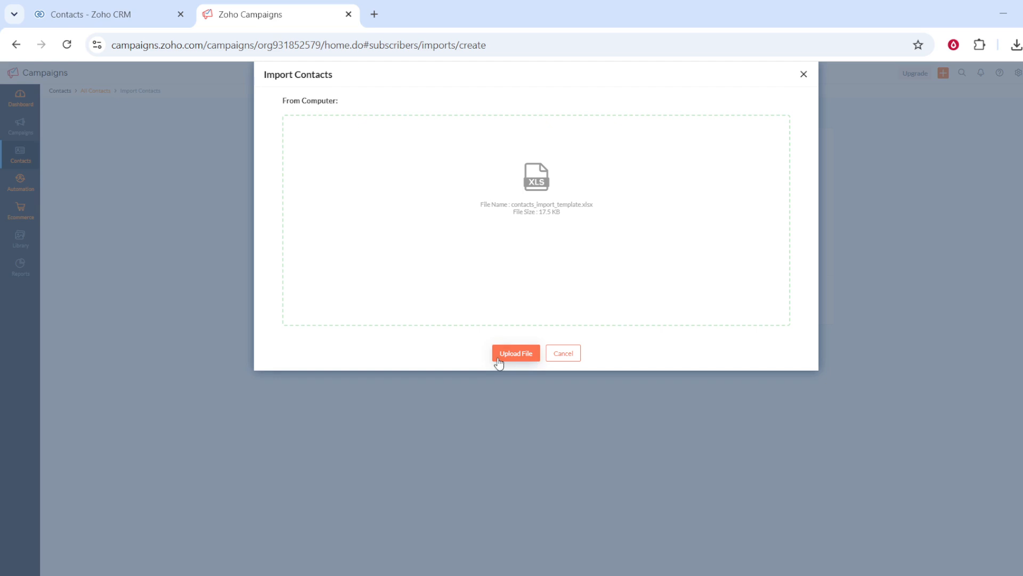
pyautogui.click(515, 359)
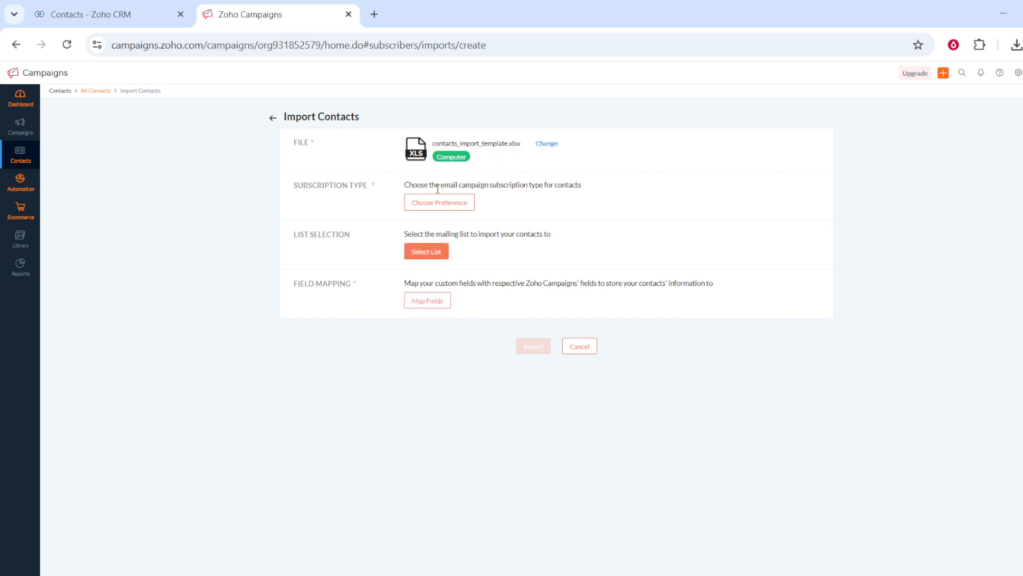
# - Choose My Sample List as the mailing list for the imported contacts and save the selection
pyautogui.click(423, 256)
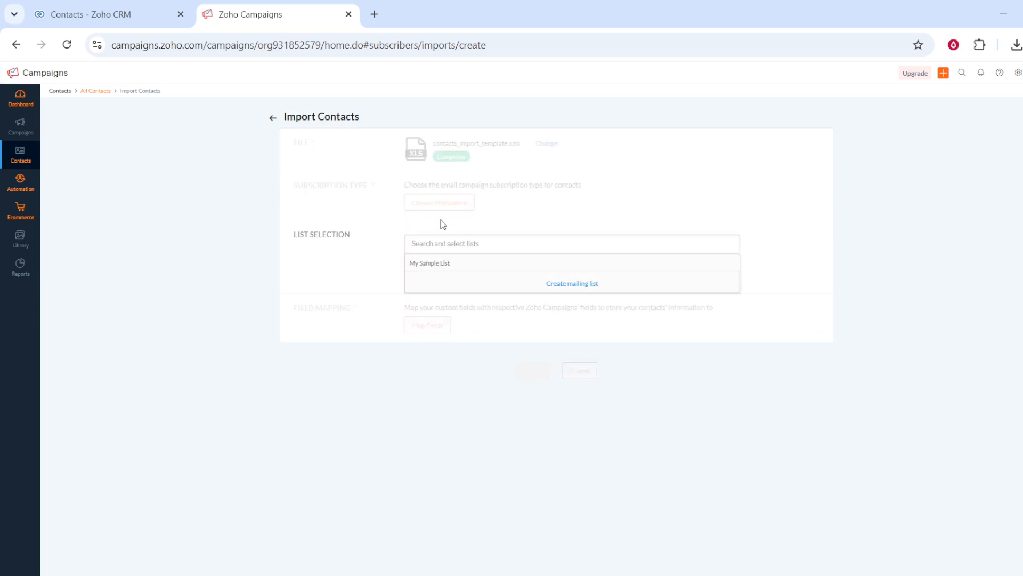
pyautogui.click(447, 264)
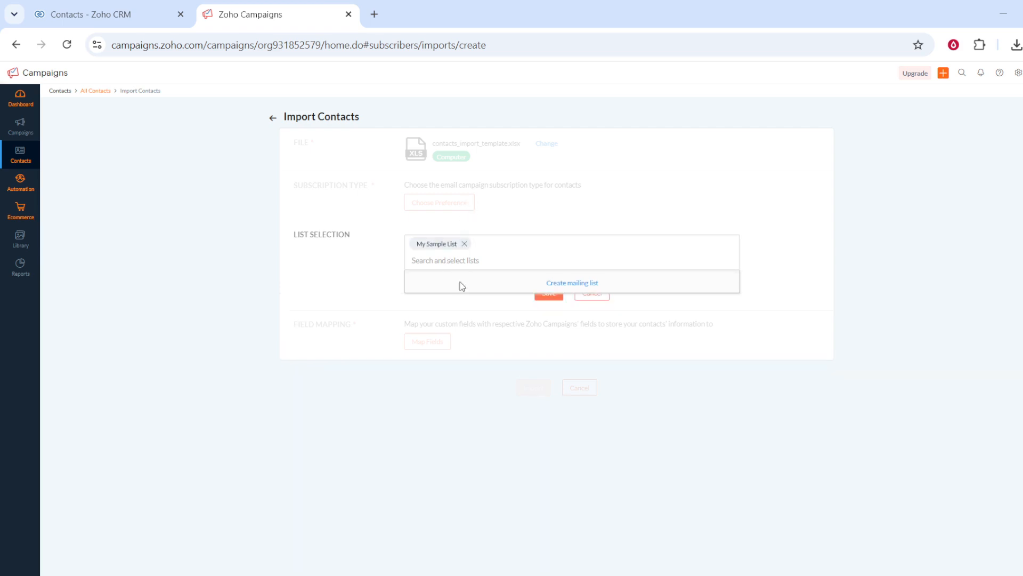
pyautogui.click(548, 307)
pyautogui.click(551, 296)
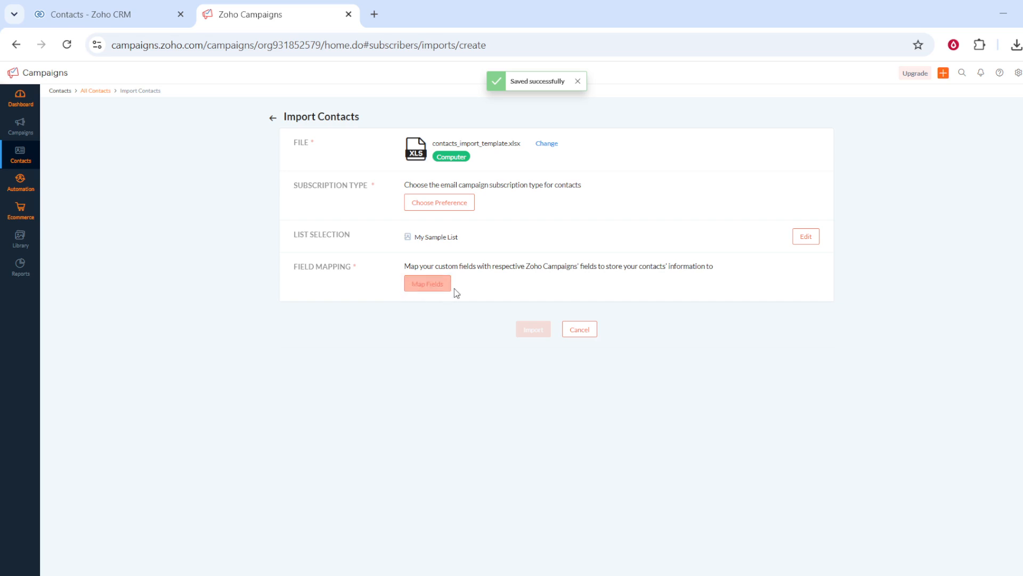
# - Review the mapping of the file's columns to campaign fields and save it with the automatic matches
pyautogui.click(427, 286)
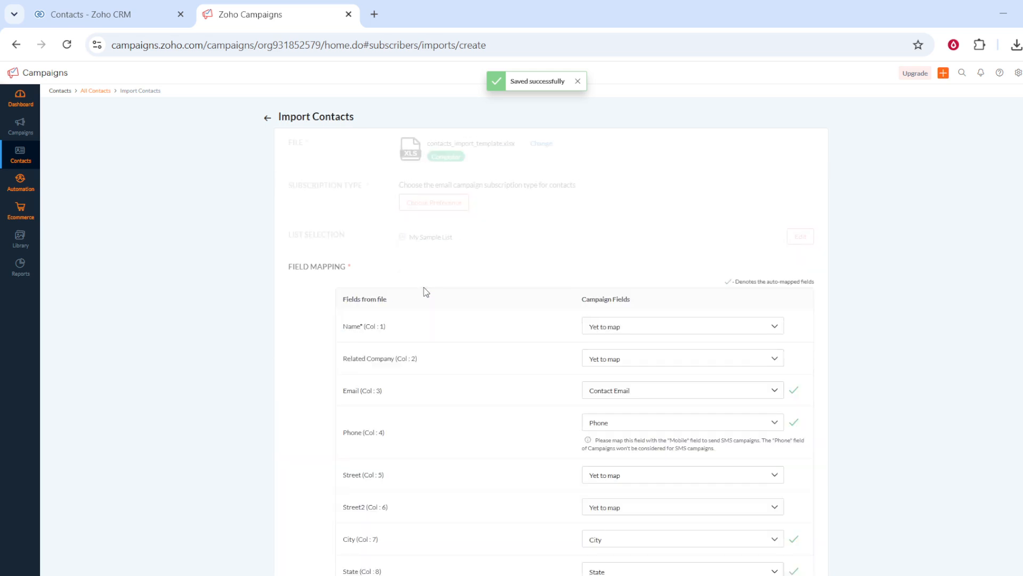
pyautogui.scroll(-6, 558, 284)
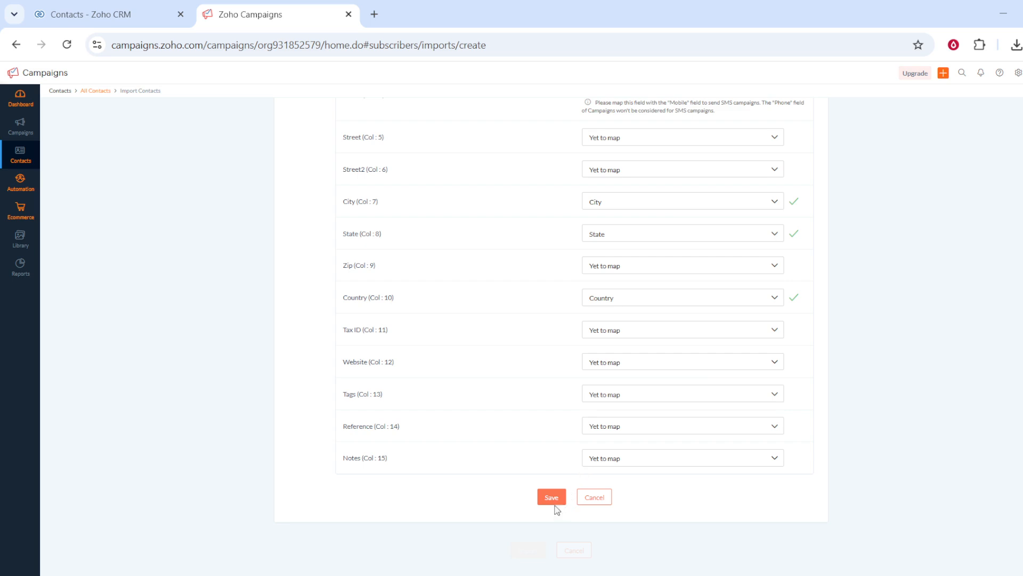
pyautogui.scroll(5, 555, 381)
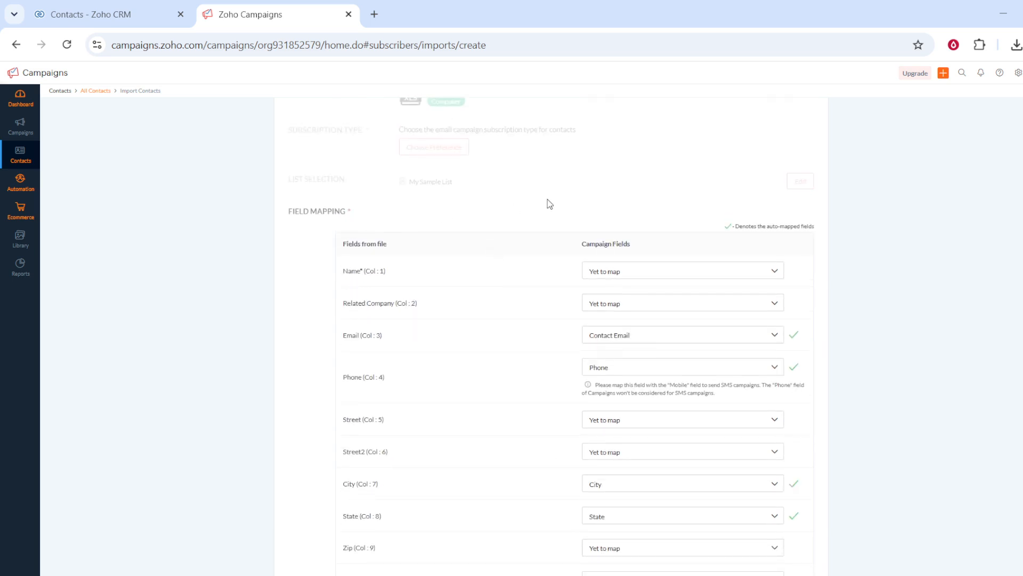
pyautogui.scroll(-5, 547, 377)
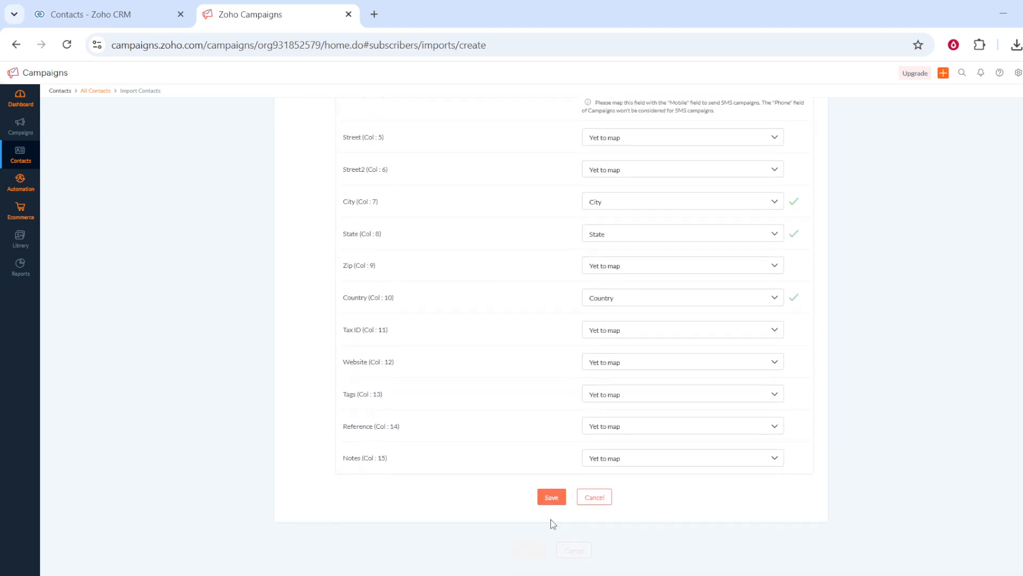
pyautogui.click(552, 496)
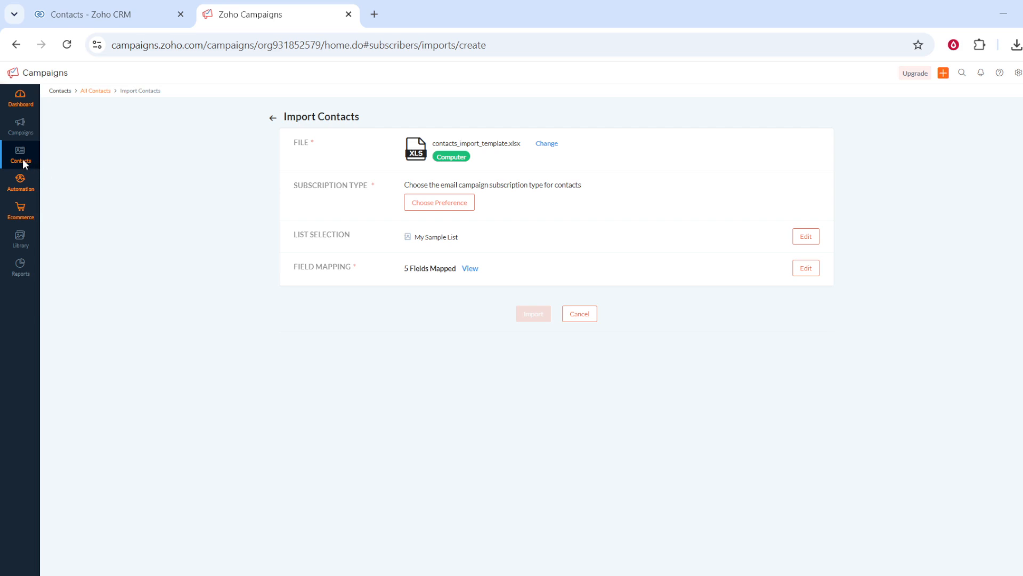
# - Return to the contacts list and switch its view from Marketing Contacts to All Contacts
pyautogui.moveTo(23, 159)
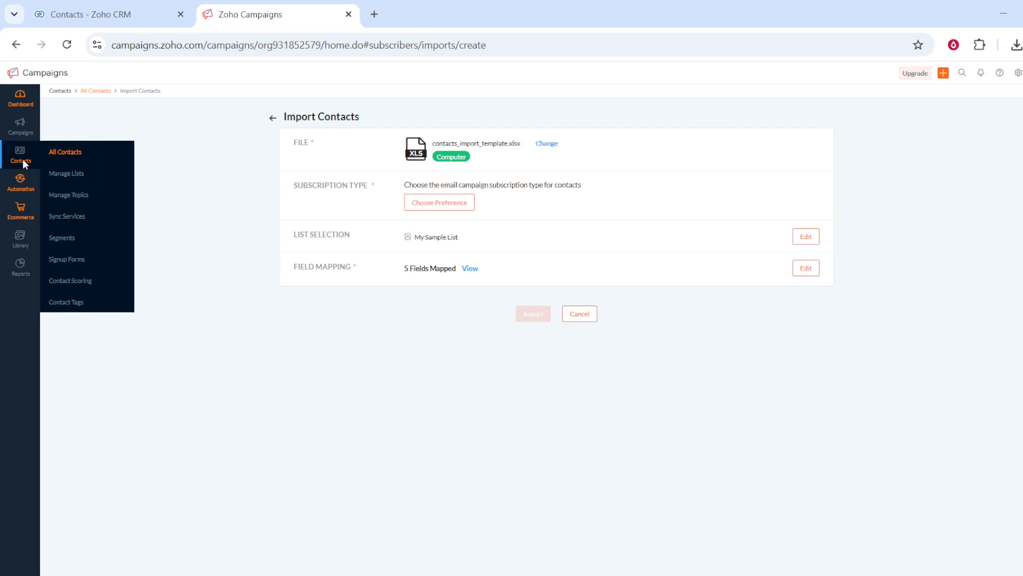
pyautogui.click(71, 155)
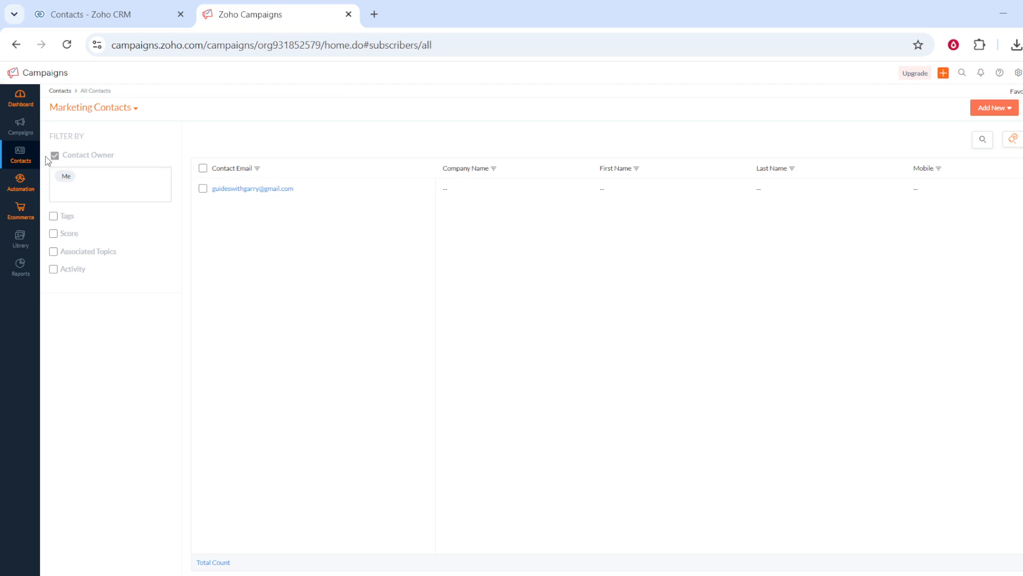
pyautogui.scroll(-1, 468, 248)
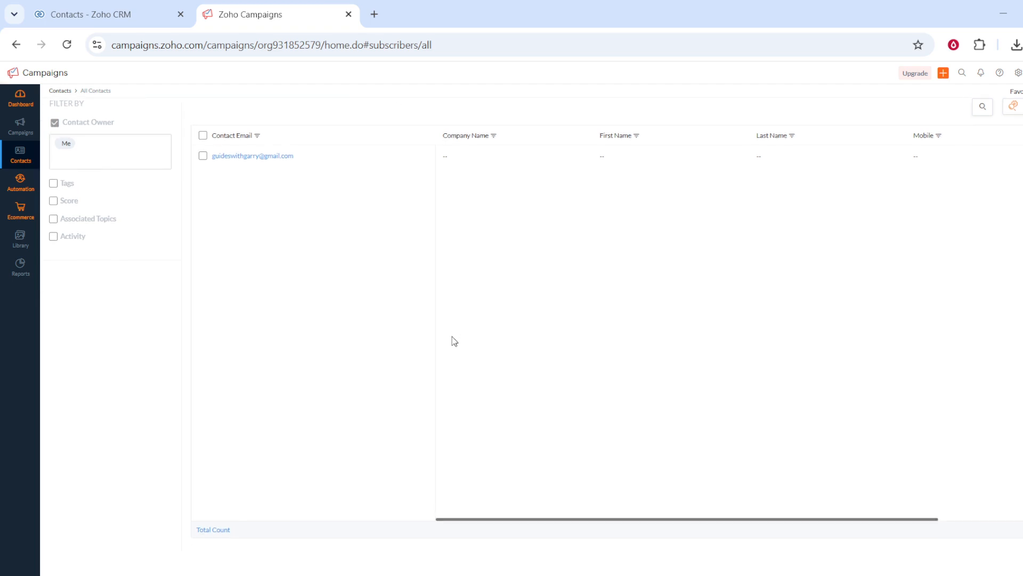
pyautogui.scroll(1, 452, 341)
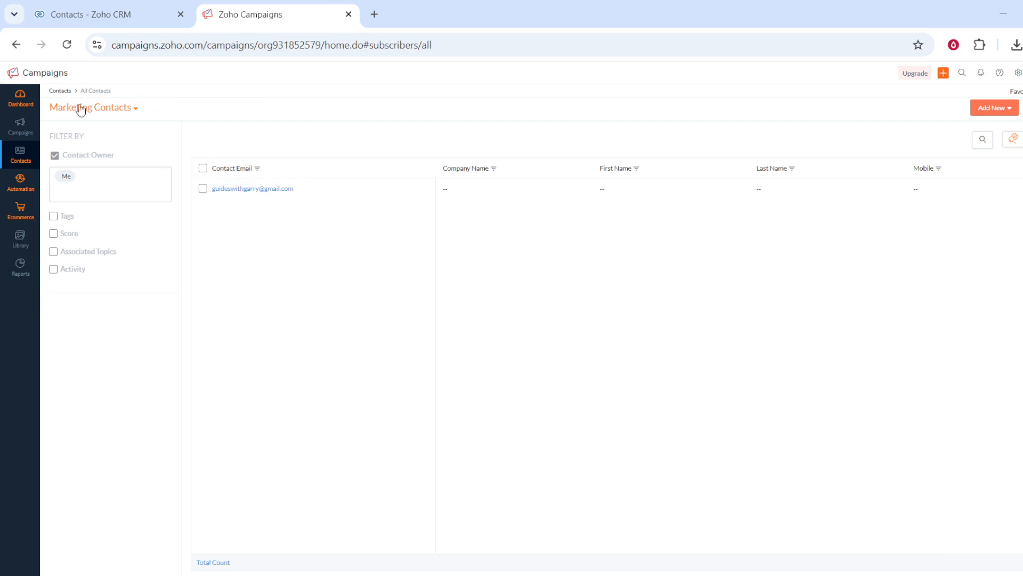
pyautogui.click(106, 112)
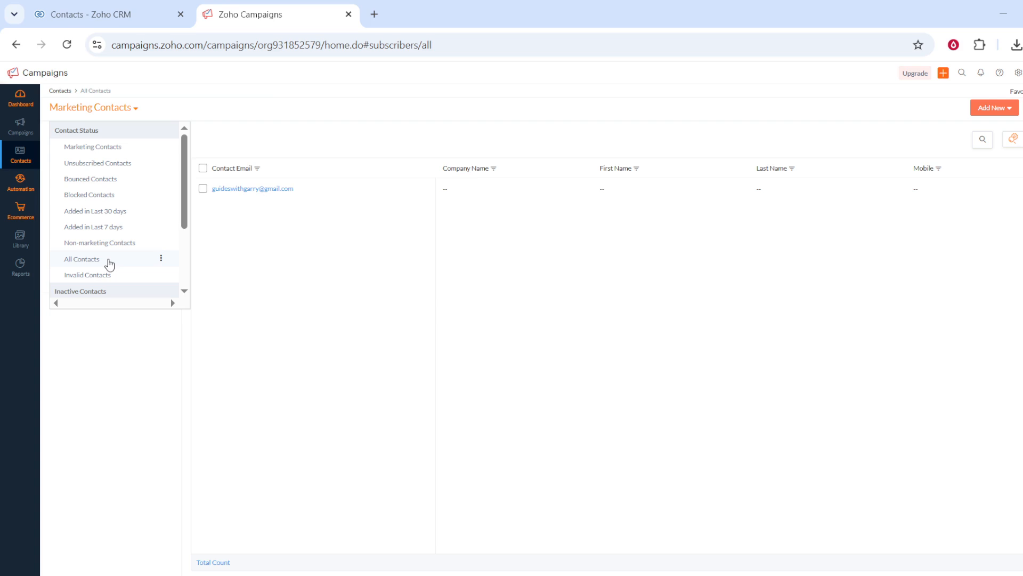
pyautogui.click(81, 265)
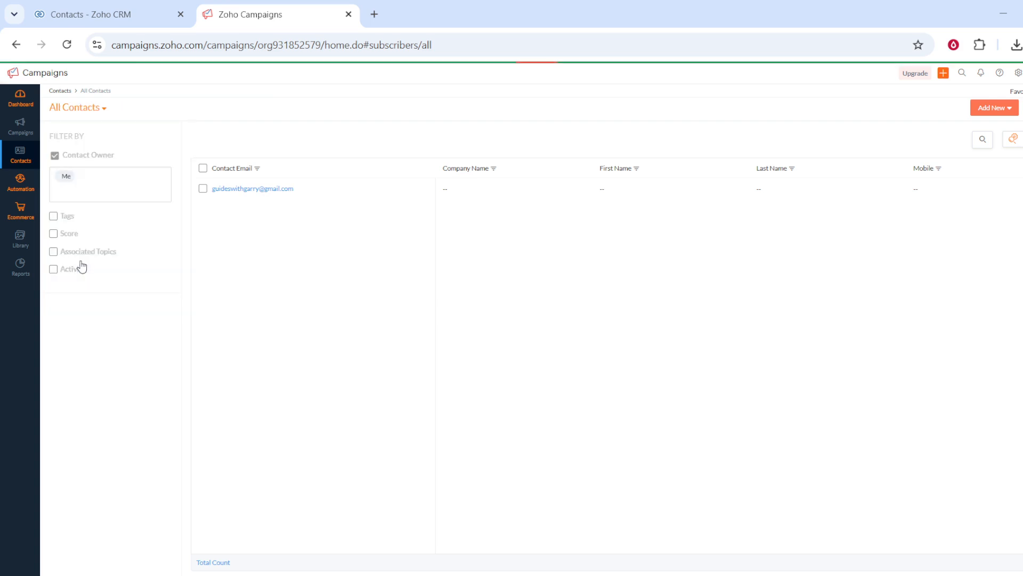
pyautogui.doubleClick(80, 267)
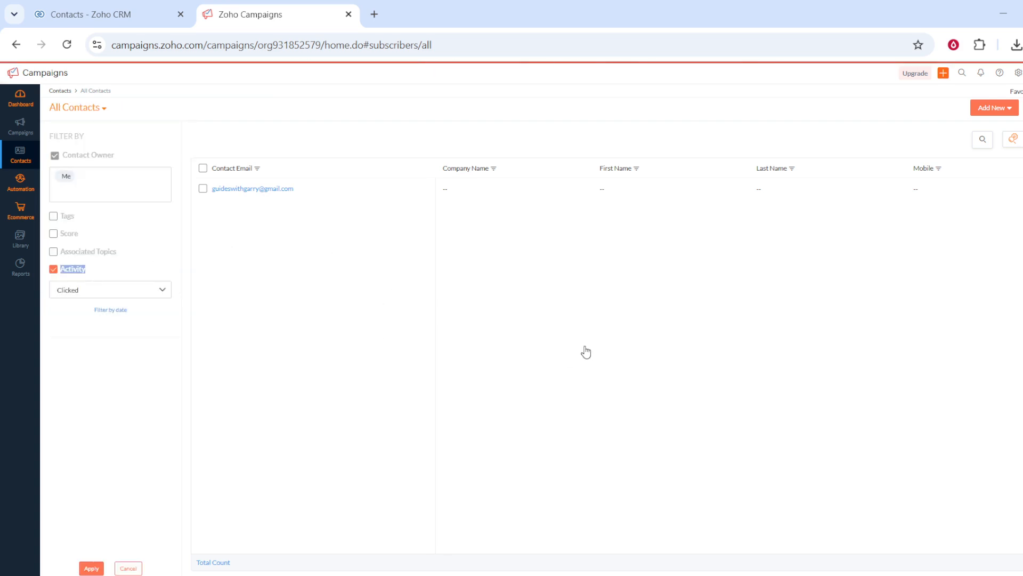